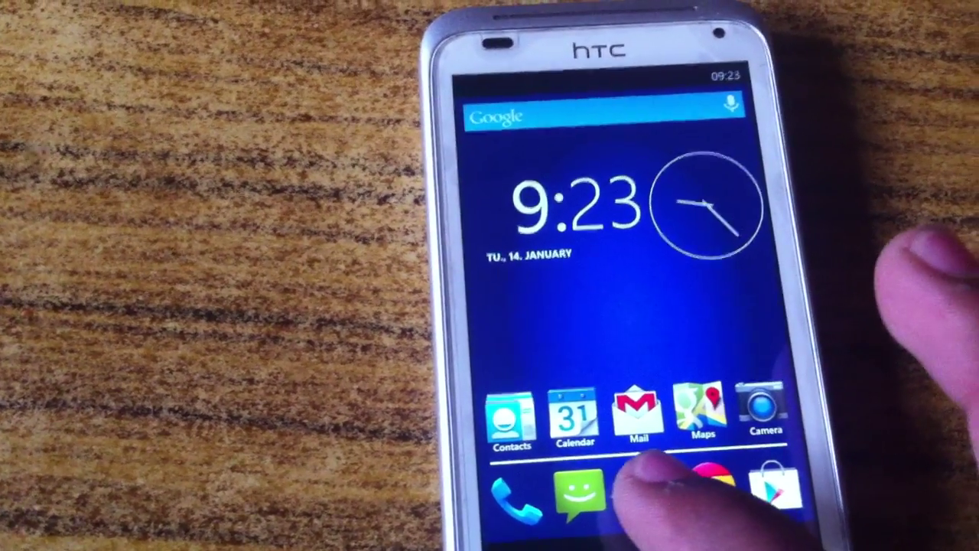
- Browse the app drawer's apps, games and widgets sections, then close the drawer
{"action": "left_click", "coordinate": [646, 493]}
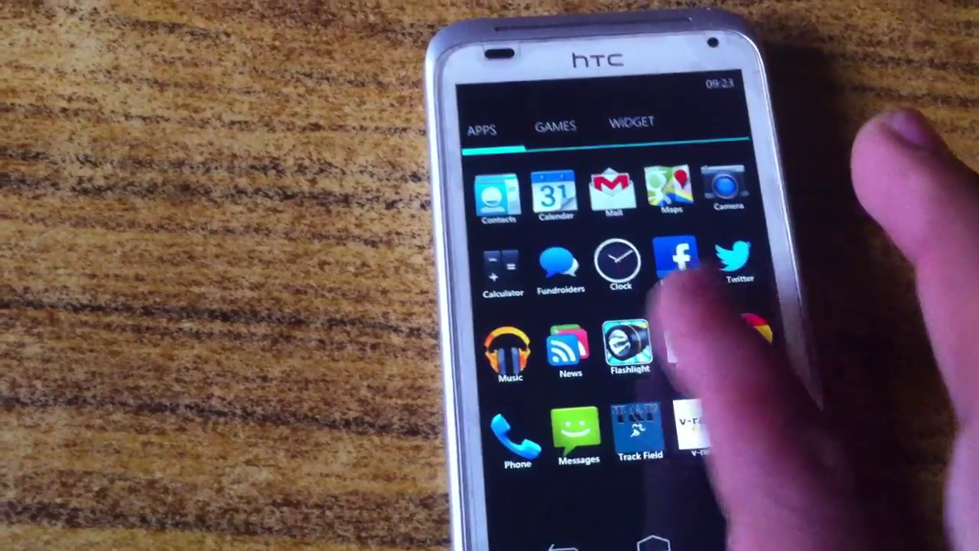
{"action": "left_click_drag", "start_coordinate": [689, 321], "coordinate": [520, 322]}
{"action": "mouse_move", "coordinate": [688, 321]}
{"action": "left_mouse_down"}
{"action": "mouse_move", "coordinate": [520, 321]}
{"action": "mouse_move", "coordinate": [704, 321]}
{"action": "left_mouse_up"}
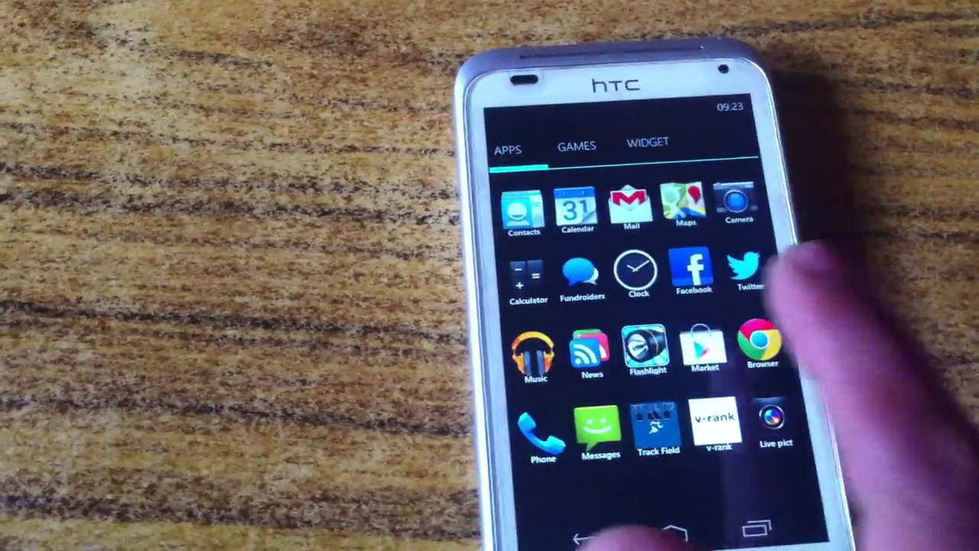
{"action": "left_click_drag", "start_coordinate": [727, 329], "coordinate": [581, 328]}
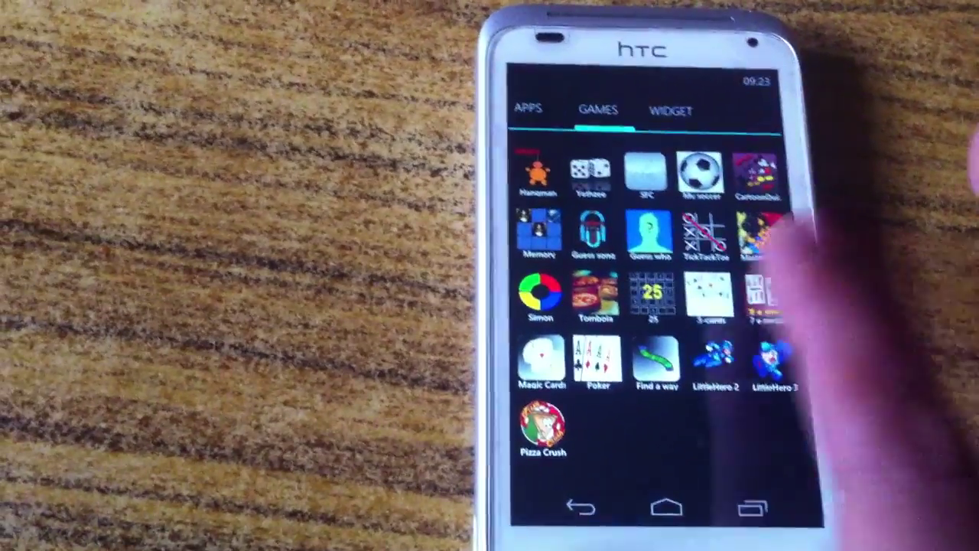
{"action": "left_click_drag", "start_coordinate": [704, 305], "coordinate": [536, 306]}
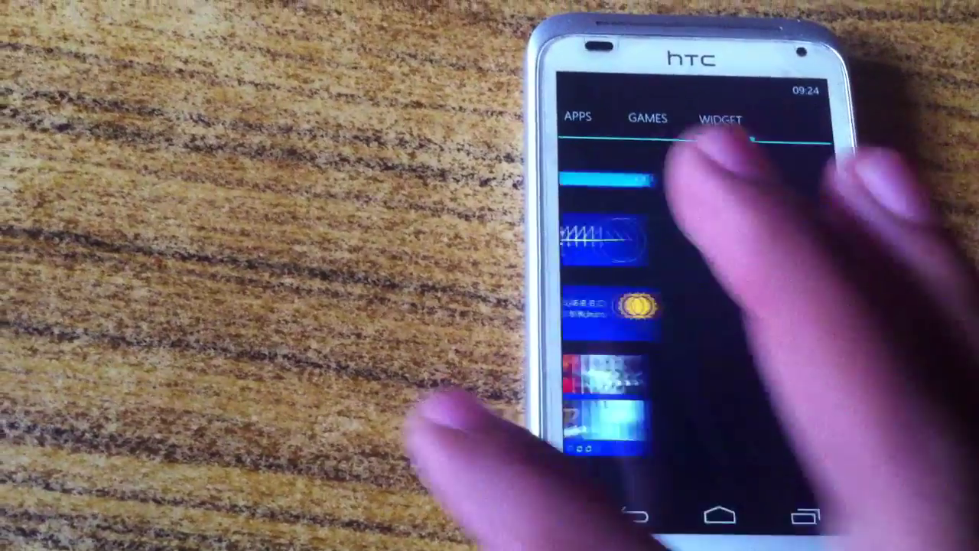
{"action": "left_click_drag", "start_coordinate": [612, 306], "coordinate": [765, 306]}
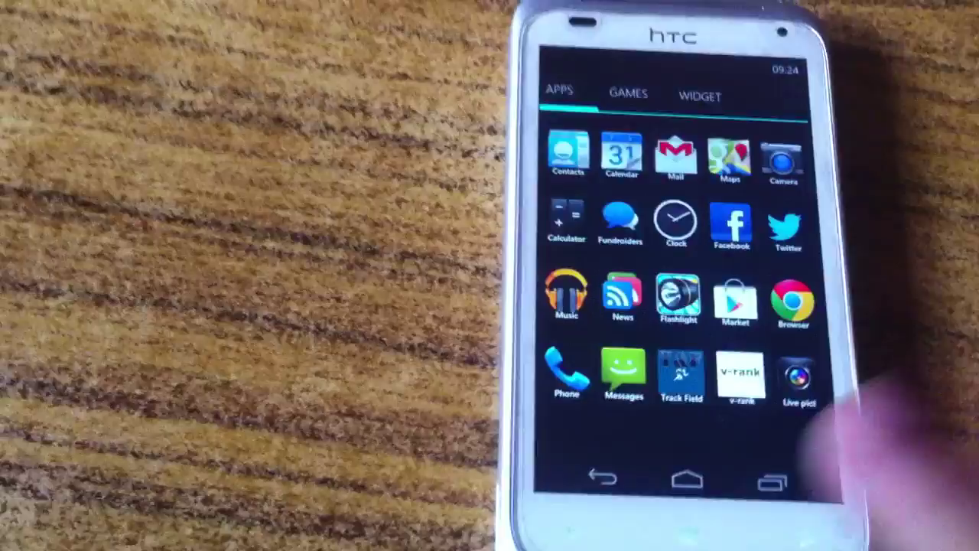
{"action": "left_click", "coordinate": [709, 487]}
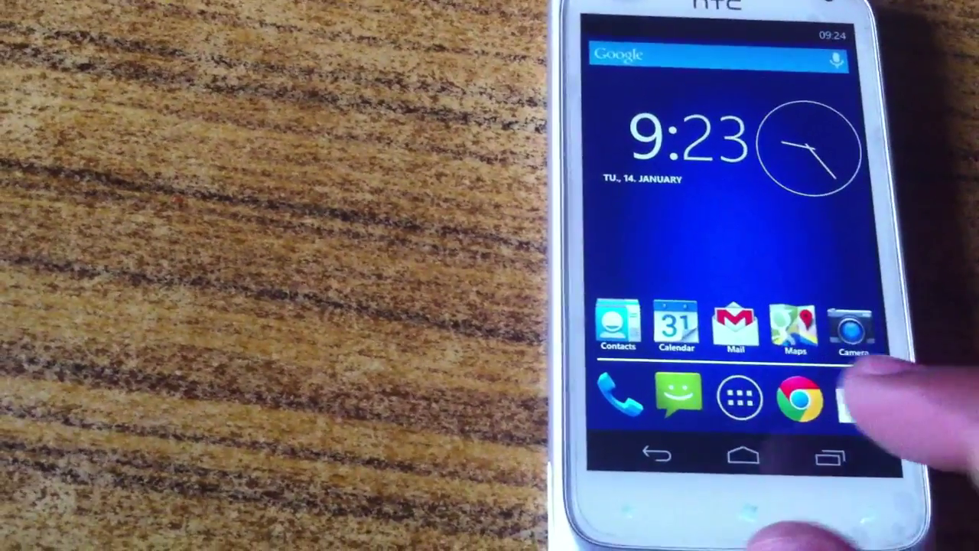
- Launch Track & Field, dismiss its buy-full-version message, then pause Get Lucky and go back
{"action": "left_click", "coordinate": [739, 391]}
{"action": "left_click", "coordinate": [747, 343]}
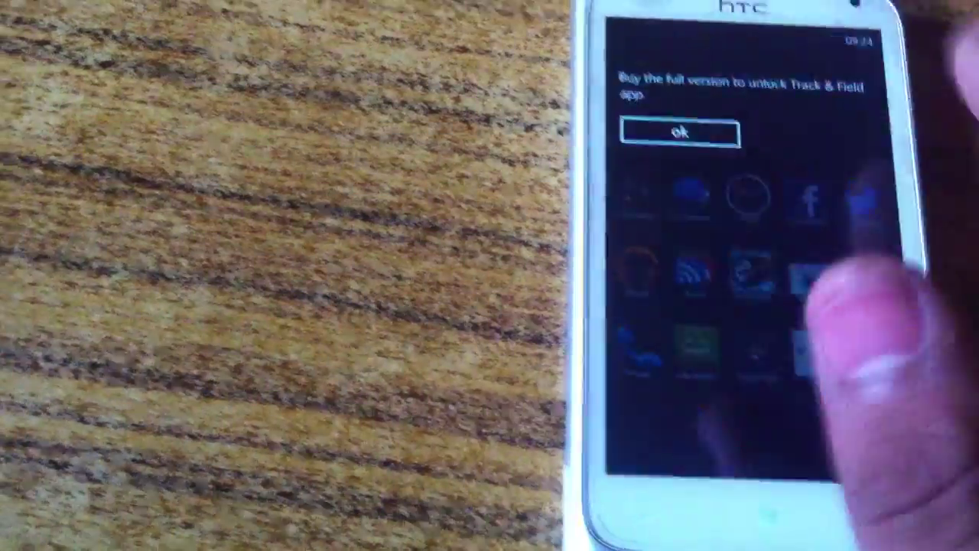
{"action": "left_click", "coordinate": [677, 131]}
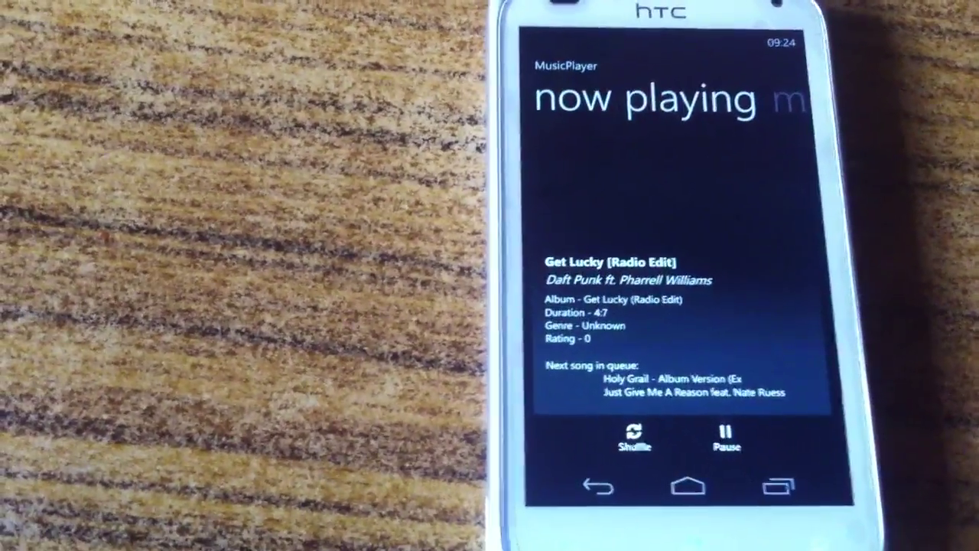
{"action": "left_click", "coordinate": [749, 432]}
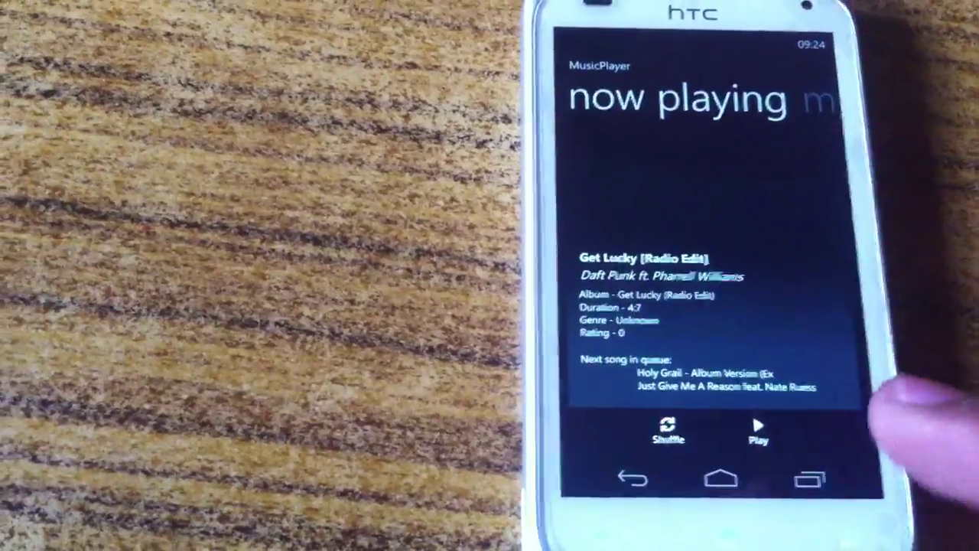
{"action": "left_click", "coordinate": [634, 475]}
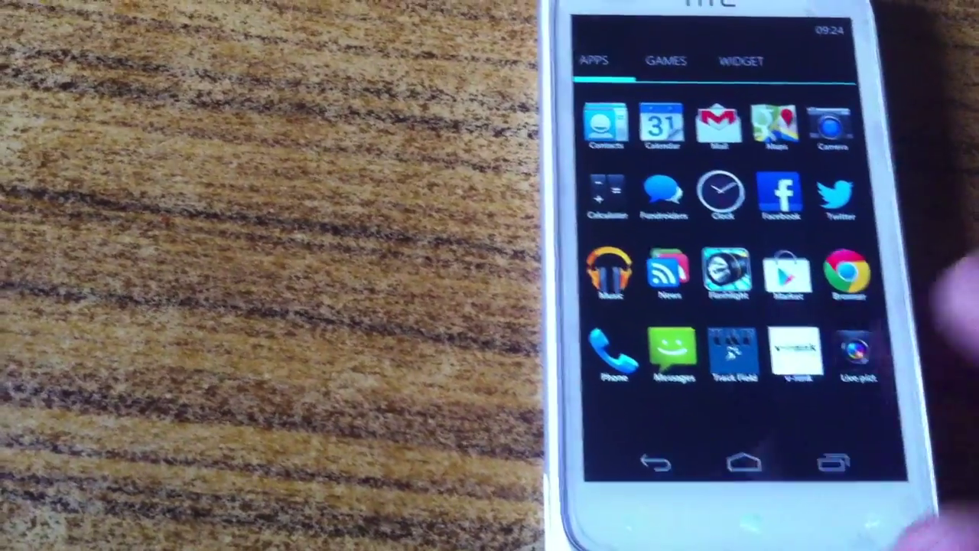
- Go home, peek at the second home page, and pull down the quick-settings panel
{"action": "left_click", "coordinate": [750, 458]}
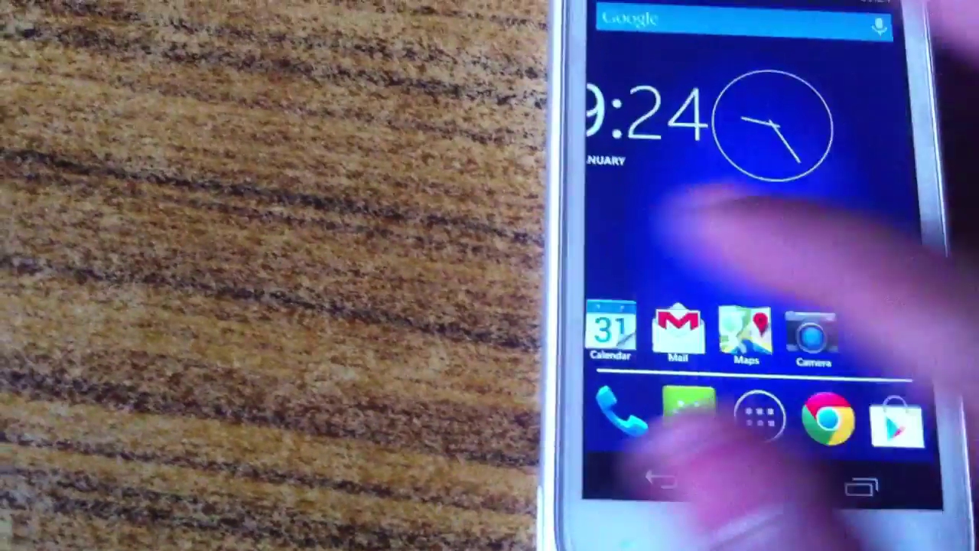
{"action": "mouse_move", "coordinate": [841, 230]}
{"action": "left_mouse_down"}
{"action": "mouse_move", "coordinate": [673, 229]}
{"action": "mouse_move", "coordinate": [841, 229]}
{"action": "left_mouse_up"}
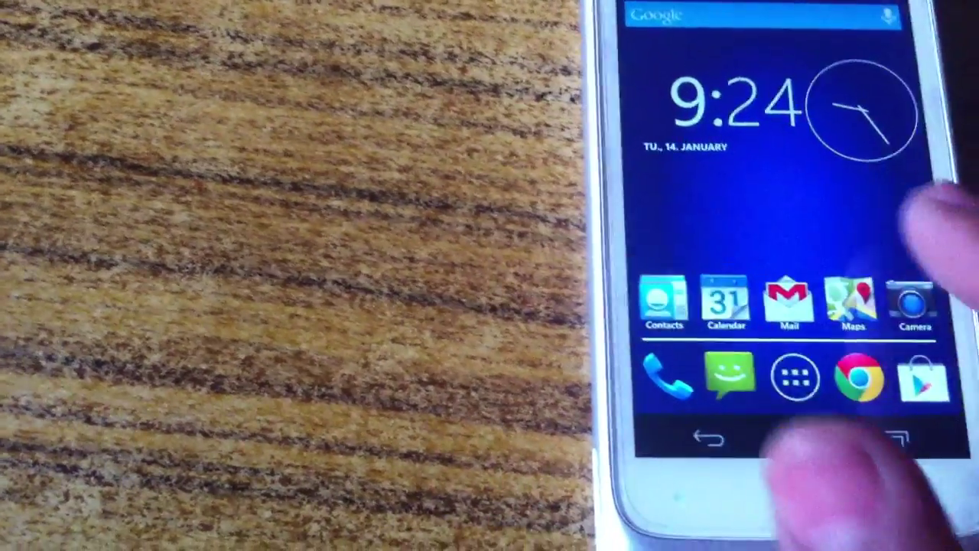
{"action": "left_click_drag", "start_coordinate": [949, 382], "coordinate": [838, 383]}
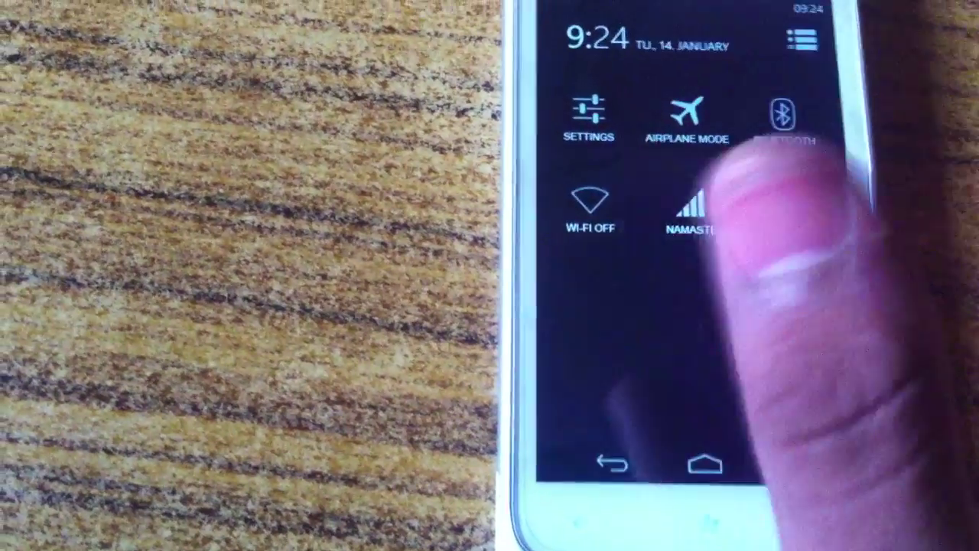
- Review the launcher Settings profile, chat and location options, then close the dialog
{"action": "left_click", "coordinate": [680, 187]}
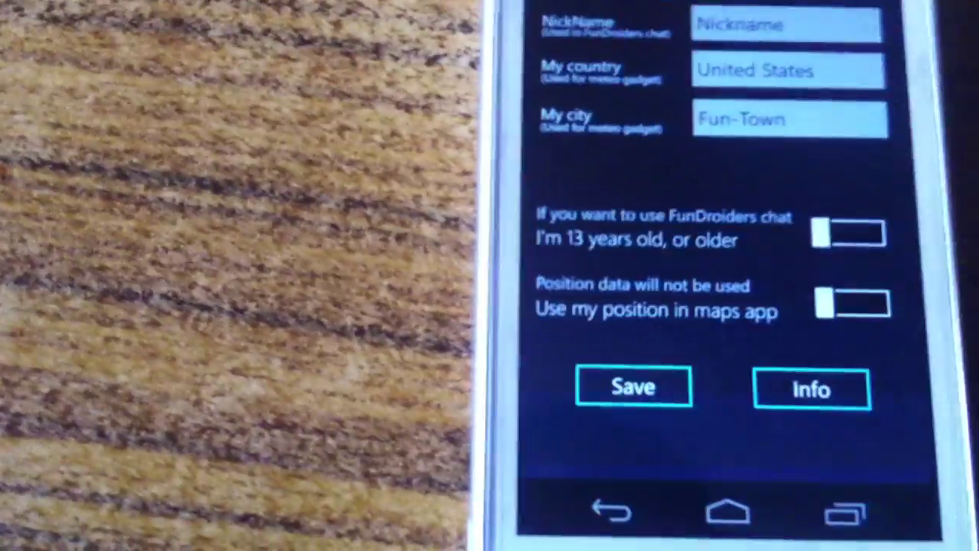
{"action": "left_click", "coordinate": [626, 386]}
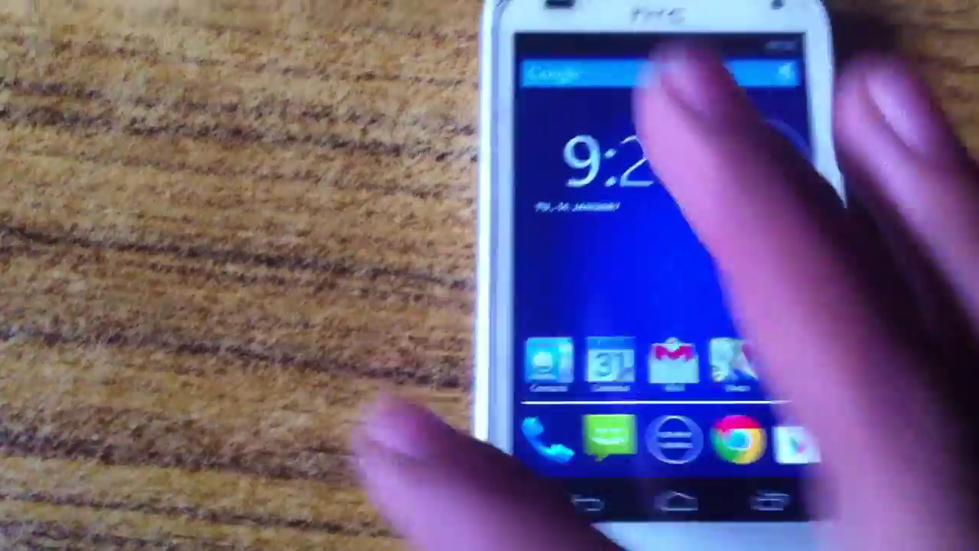
- On the photo-widget home page, launch Flashlight, adjust its red brightness bar, then exit
{"action": "left_click_drag", "start_coordinate": [726, 230], "coordinate": [573, 230]}
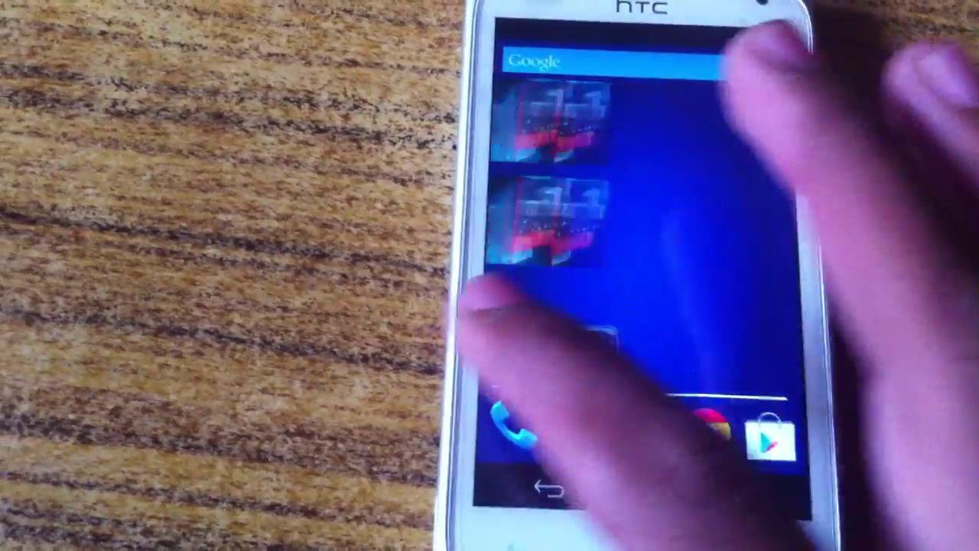
{"action": "left_click_drag", "start_coordinate": [726, 229], "coordinate": [574, 229]}
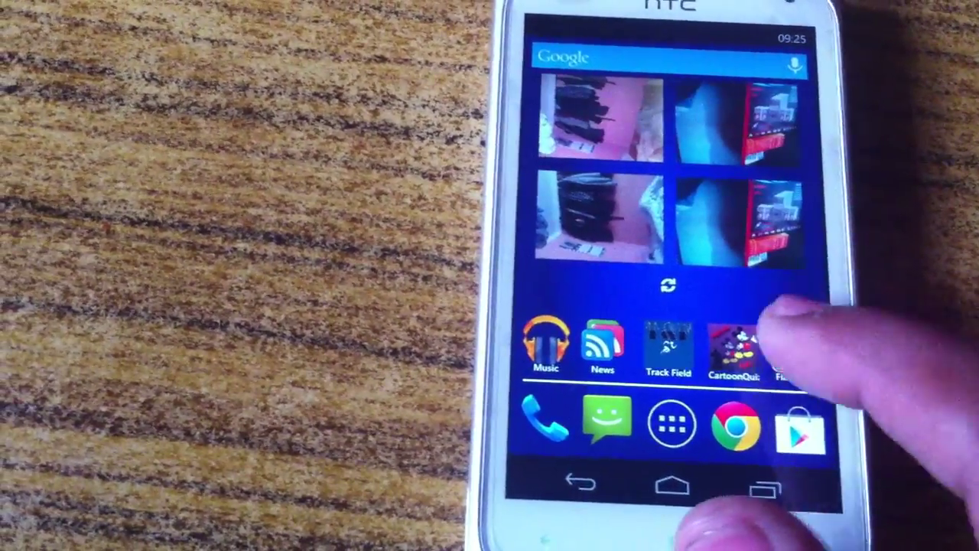
{"action": "left_click", "coordinate": [780, 348]}
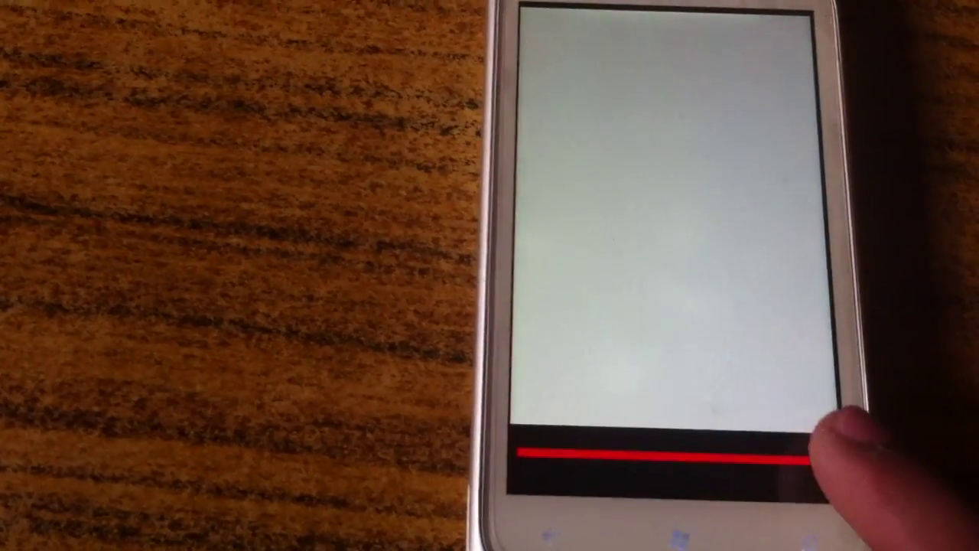
{"action": "left_click", "coordinate": [604, 451]}
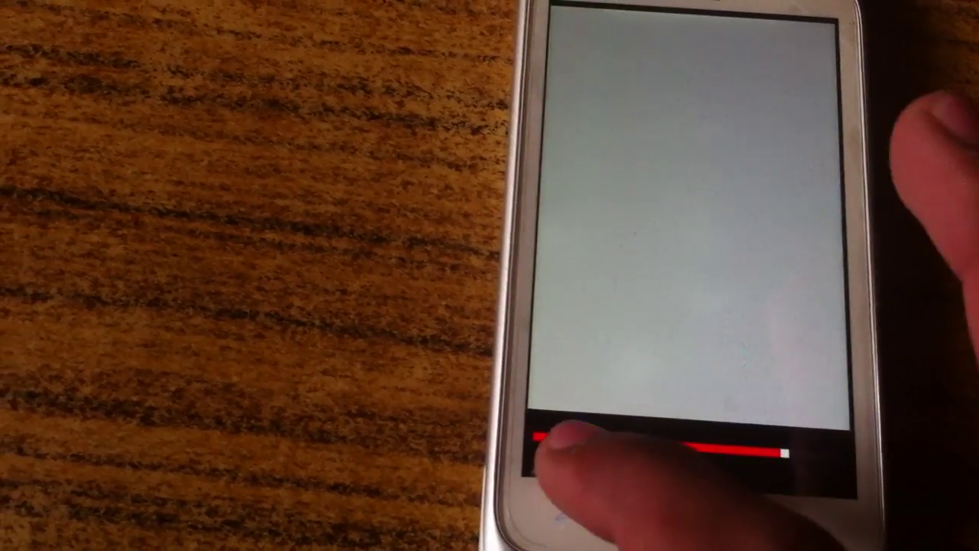
{"action": "left_click", "coordinate": [566, 520]}
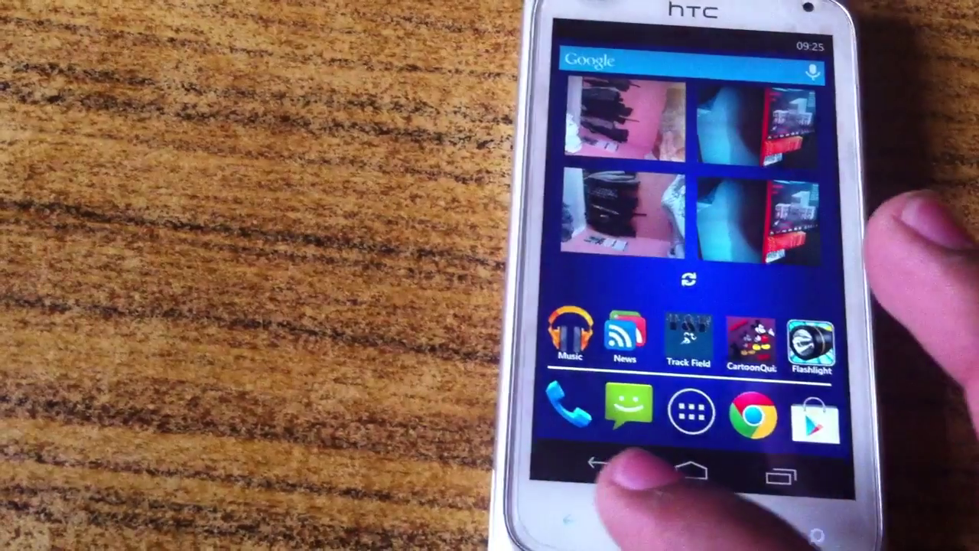